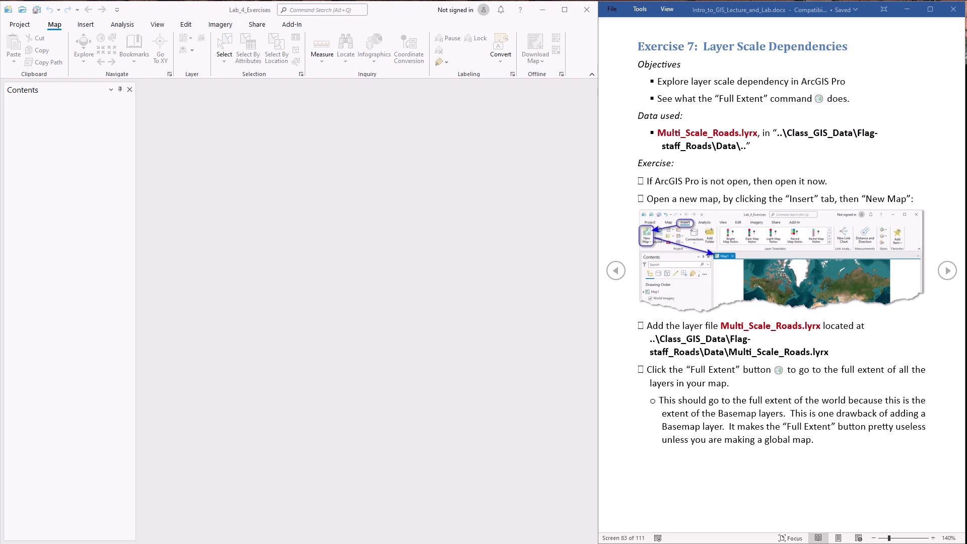
Create a new map and add the layer file Multi_Scale_Roads.lyrx from the Data folder of Flagstaff_Roads in Class_GIS_Data
left_click(90, 24)
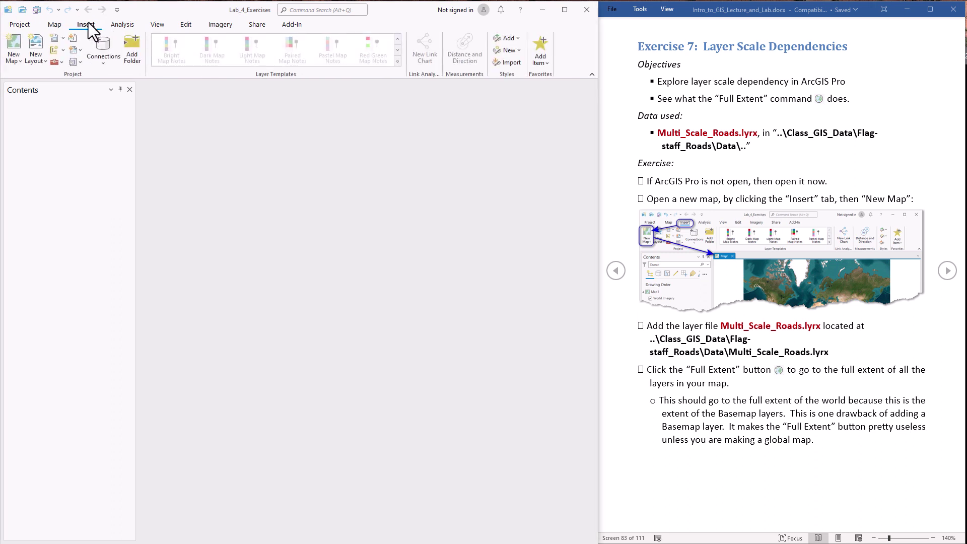
left_click(8, 45)
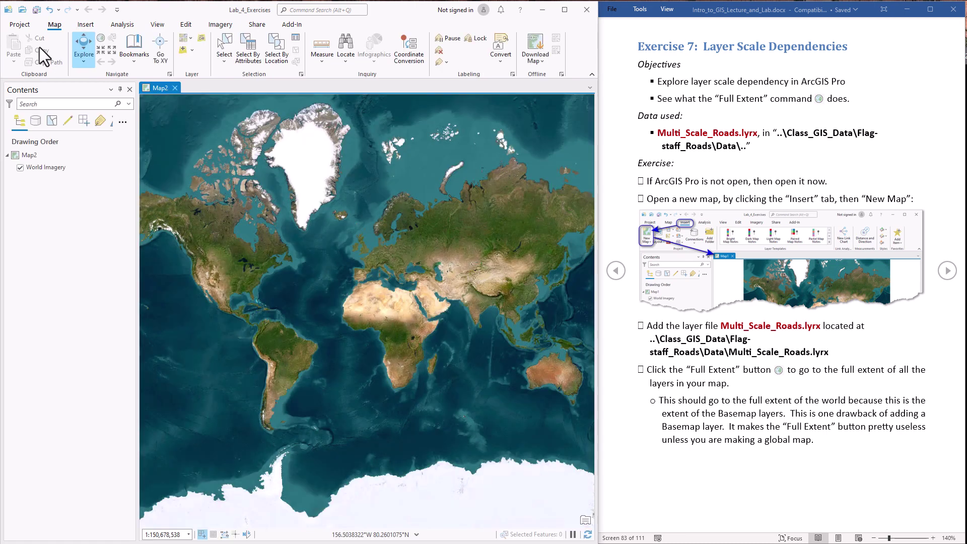
left_click(190, 50)
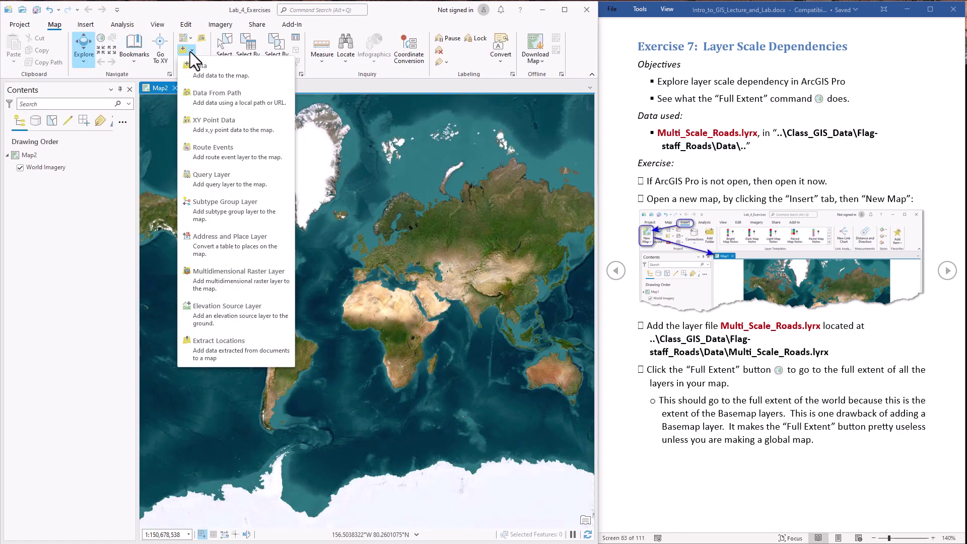
left_click(195, 62)
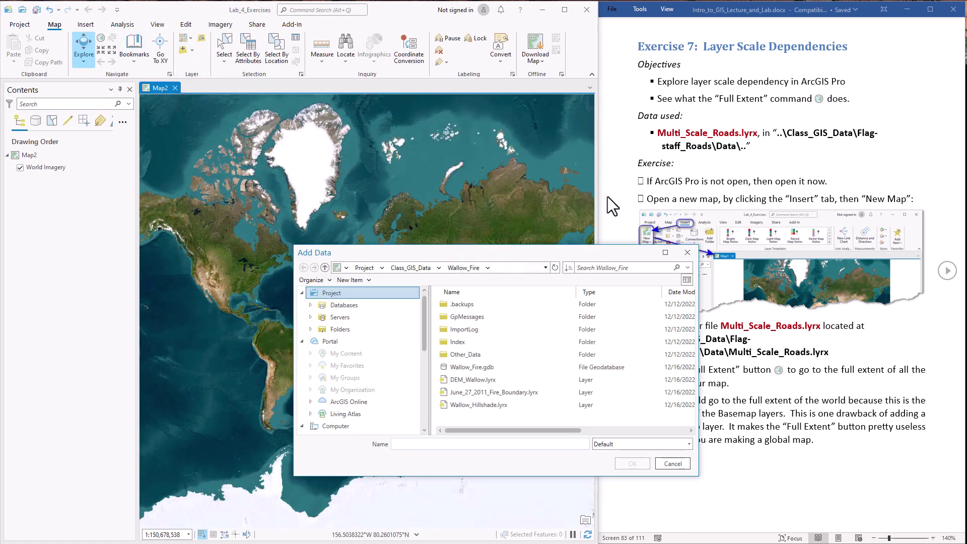
left_click(412, 267)
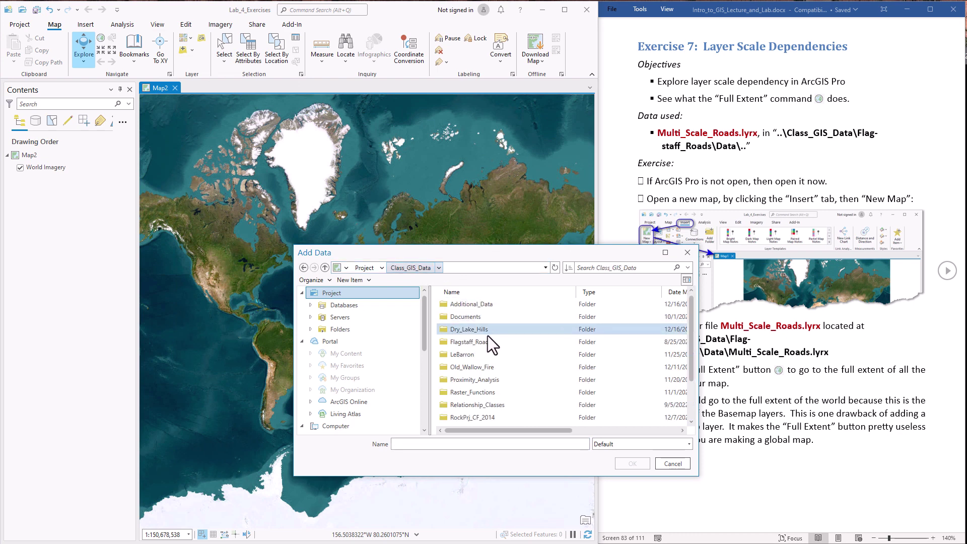
double_click(473, 340)
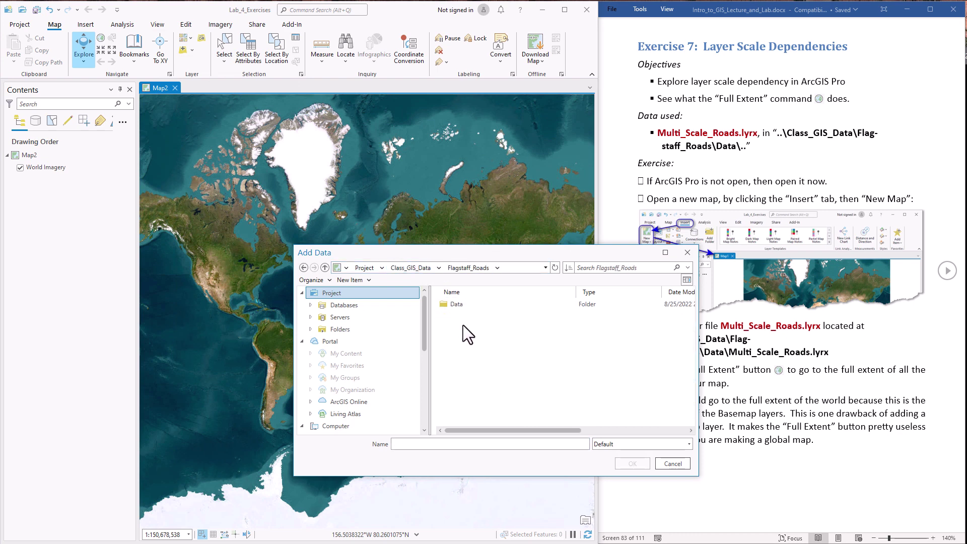
double_click(458, 306)
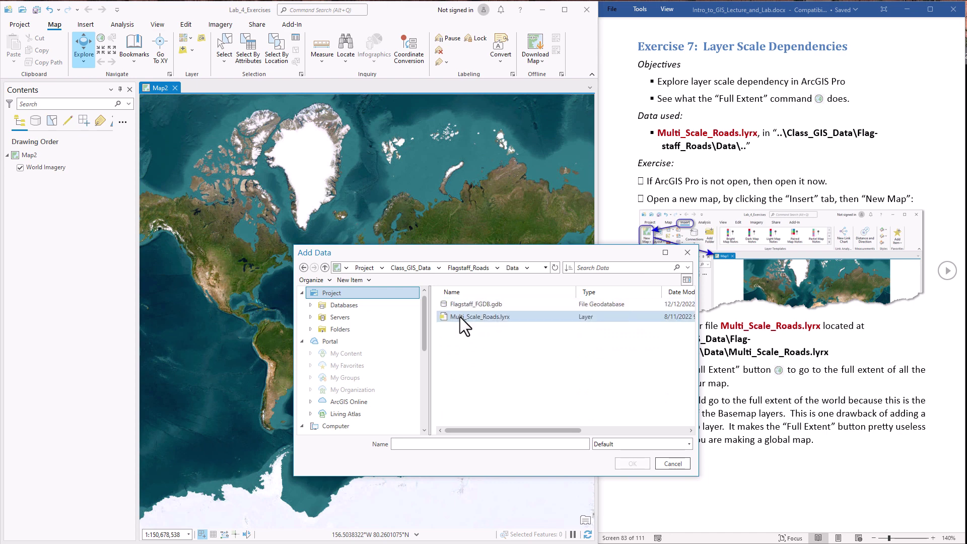
left_click(460, 316)
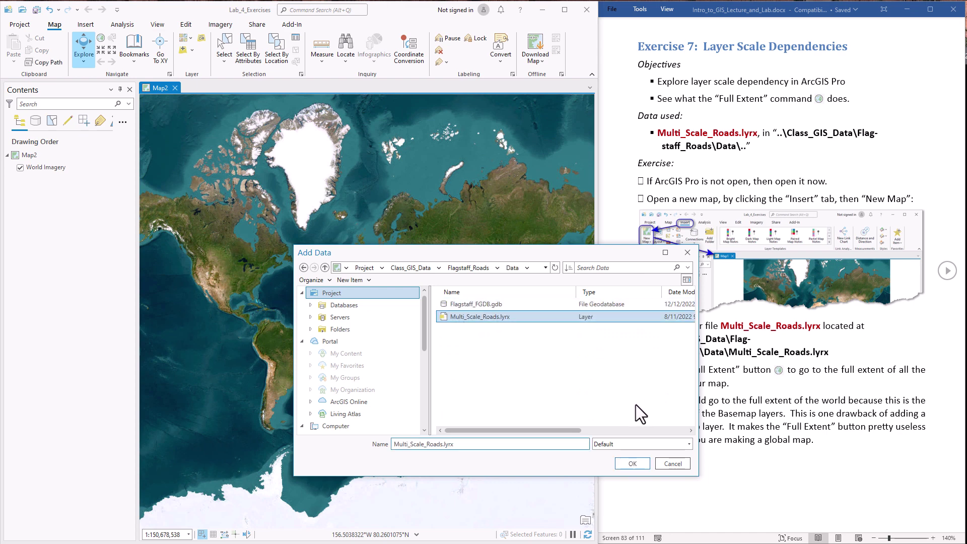
left_click(631, 459)
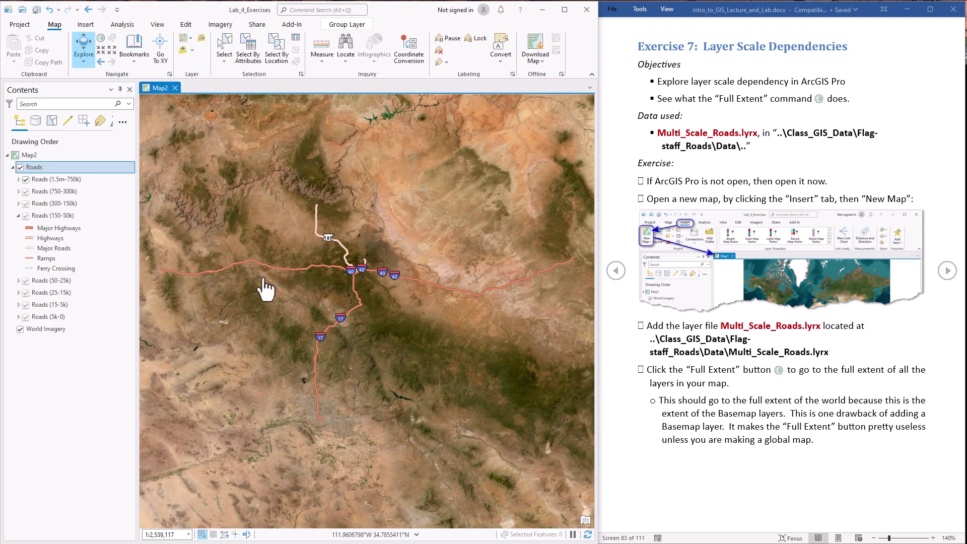
Review the sublayers of the Roads group and collapse the legend of Roads (150-50k)
left_click(51, 179)
left_click(55, 207)
left_click(56, 216)
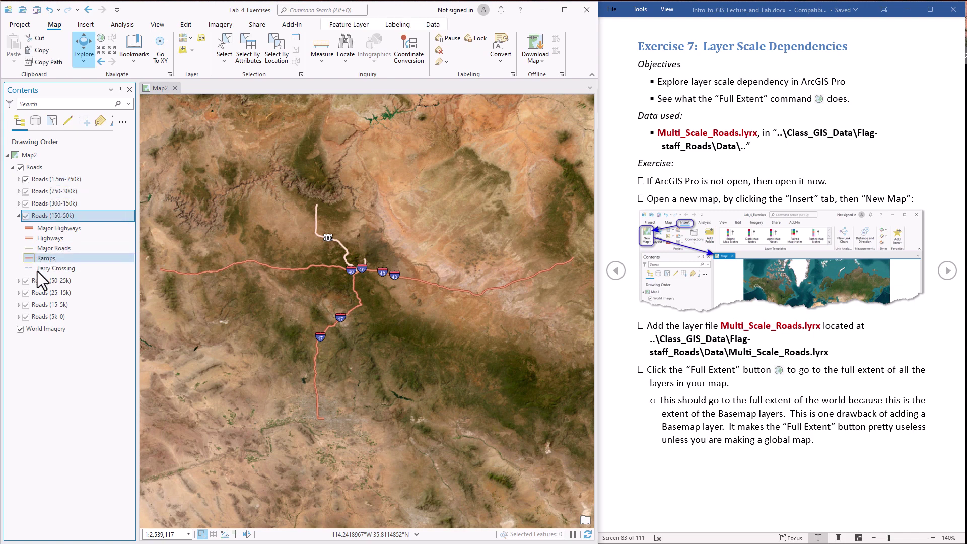
left_click(19, 216)
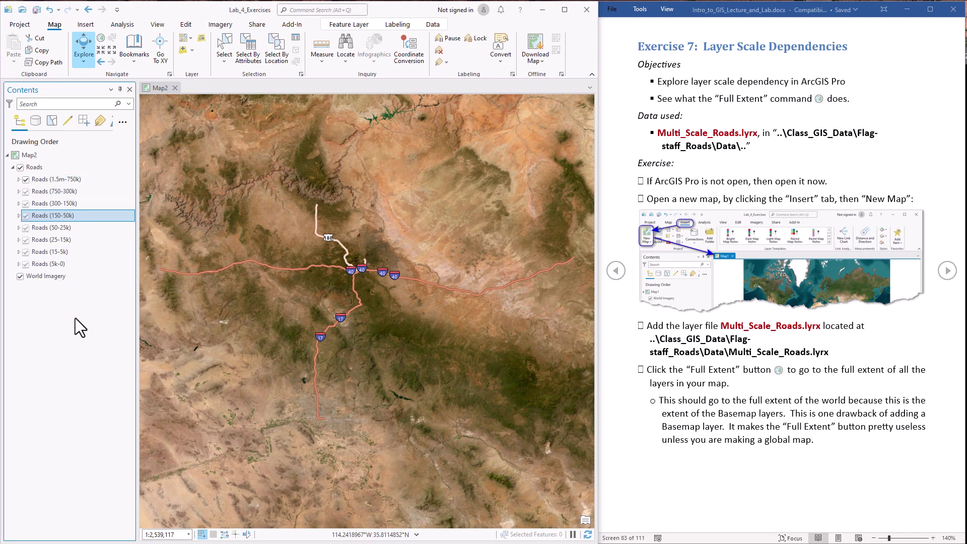
View the map's full extent and return to the extent of the Roads group layer
left_click(99, 37)
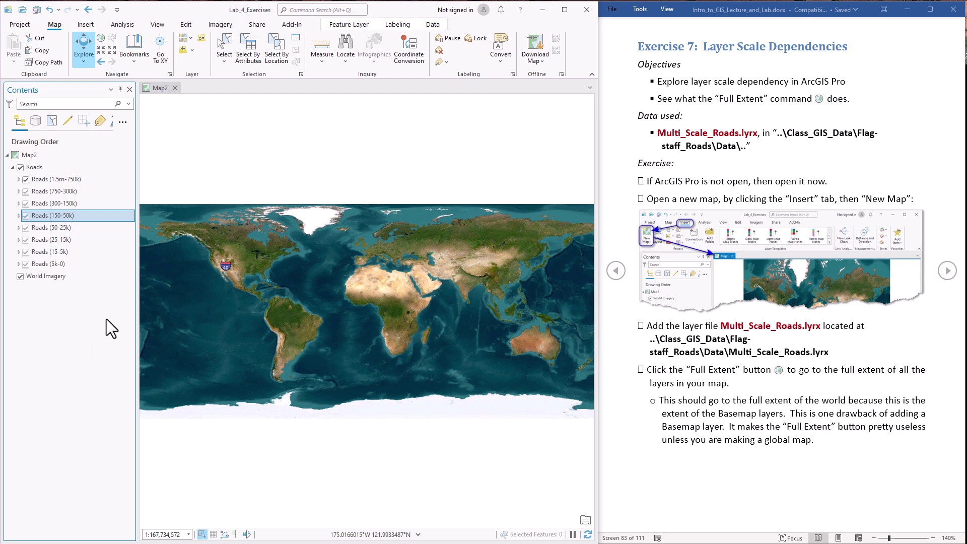
left_click(30, 167)
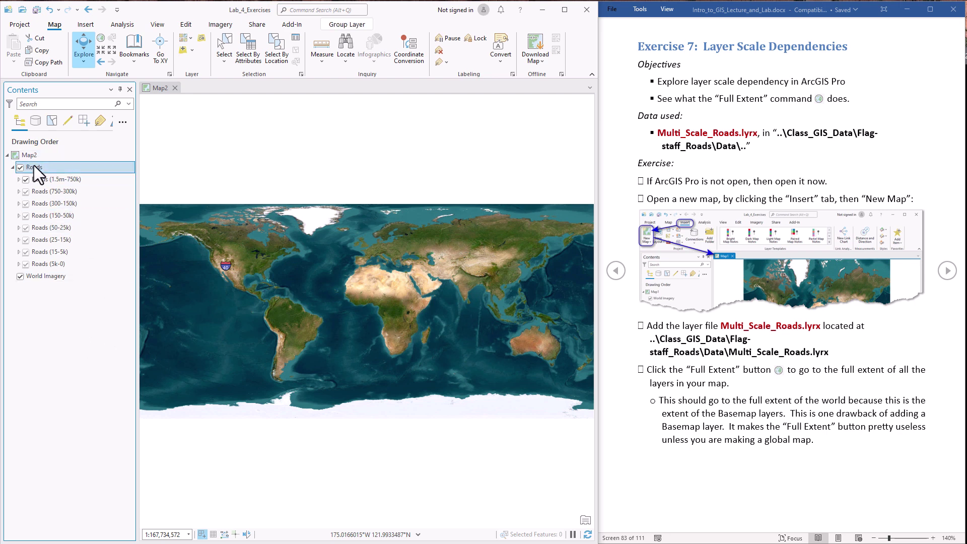
right_click(40, 167)
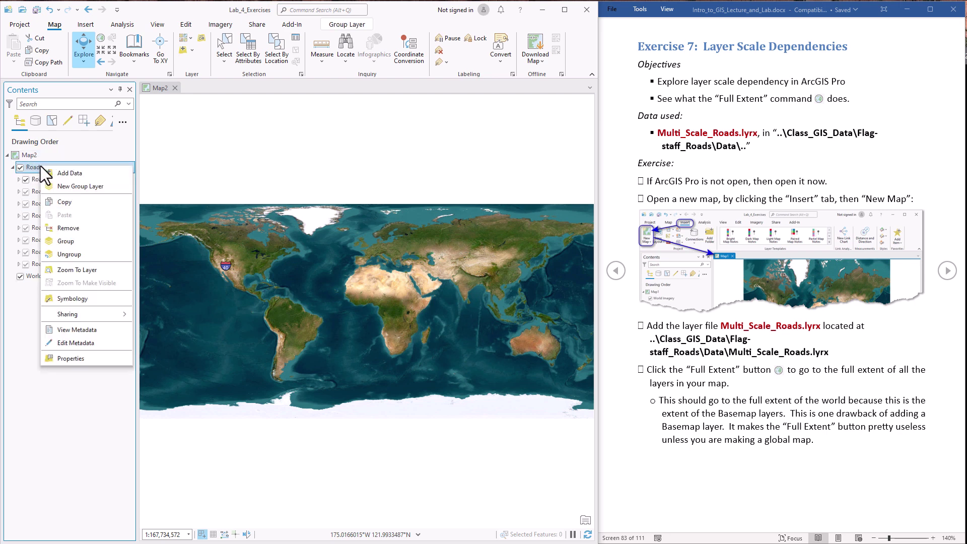
left_click(76, 267)
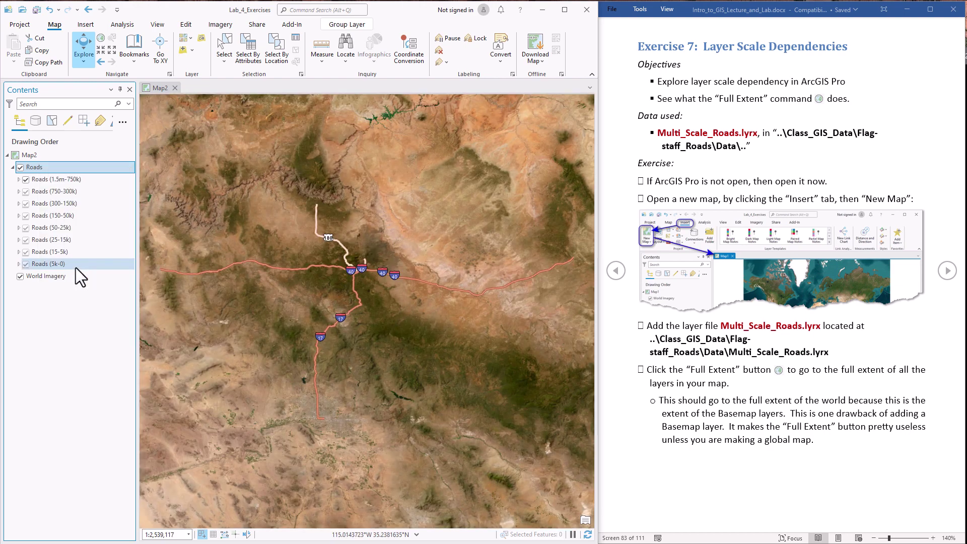
Advance the Word lab instructions by two screens and check the map scale against the Roads (1.5m-750k) layer
left_click(946, 271)
left_click(947, 271)
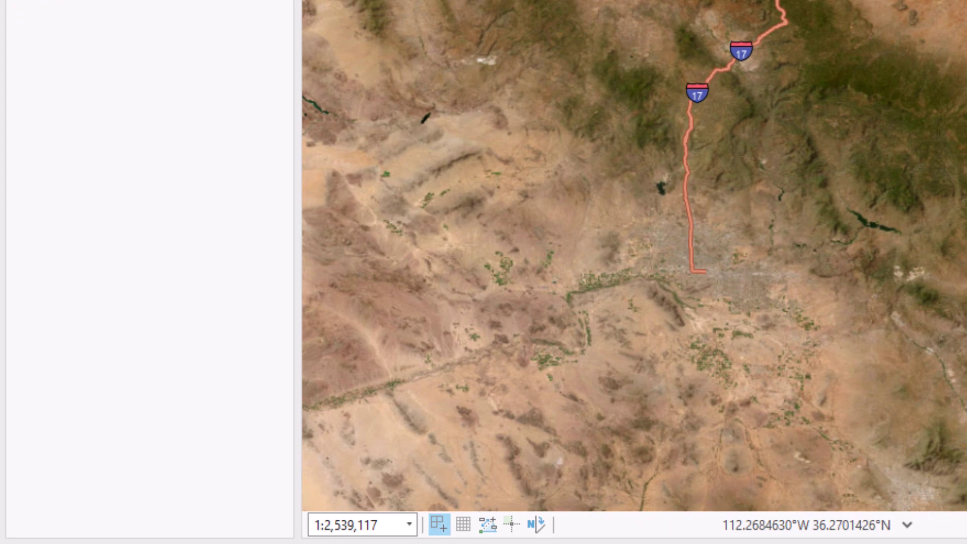
left_click(391, 524)
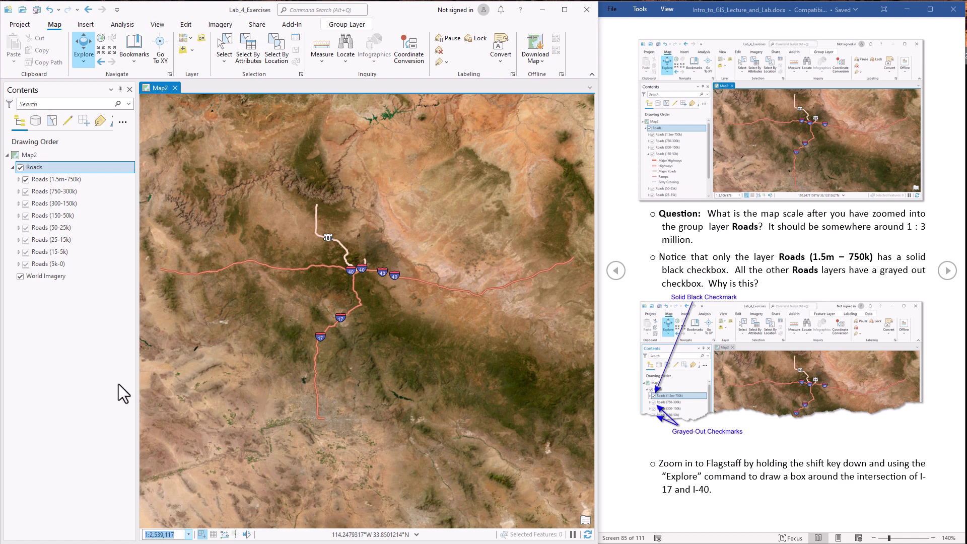
left_click(104, 375)
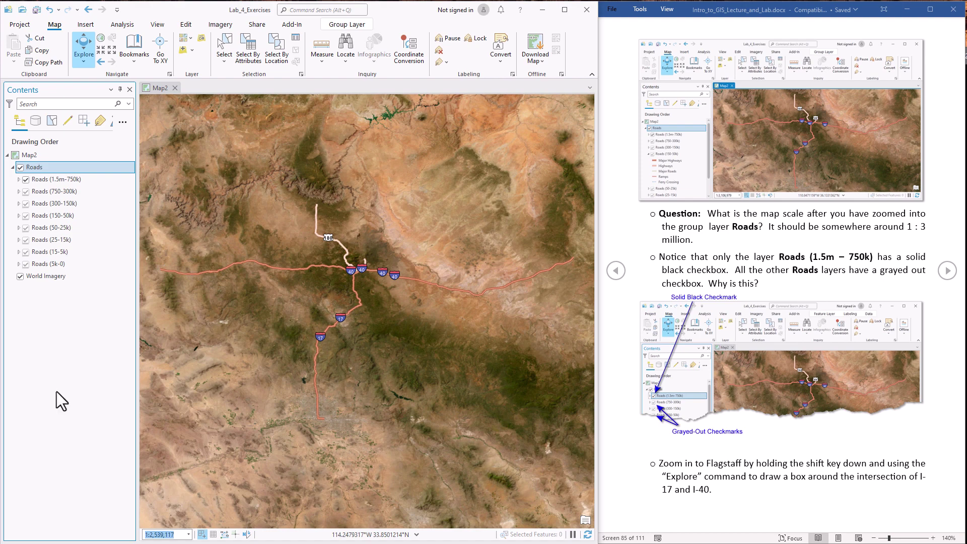
left_click(174, 535)
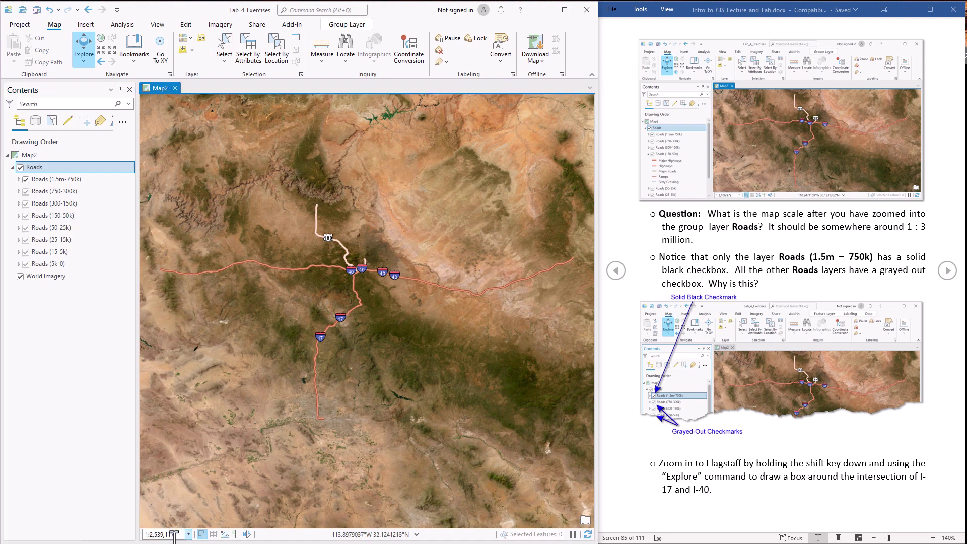
left_click(71, 183)
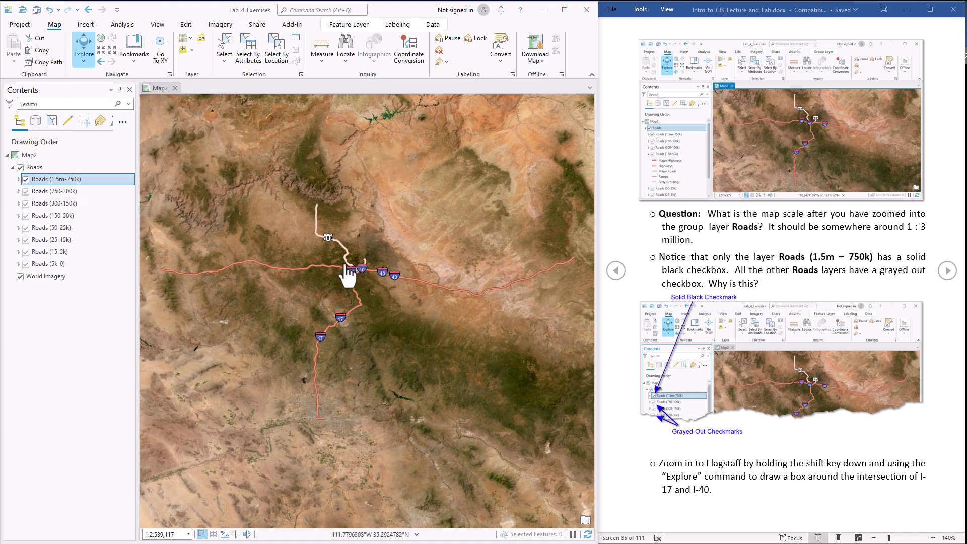
Zoom in to the I-17 and I-40 intersection at Flagstaff and compare its scale and active Roads layer with the previous extent
left_click_drag(345, 261, 367, 276)
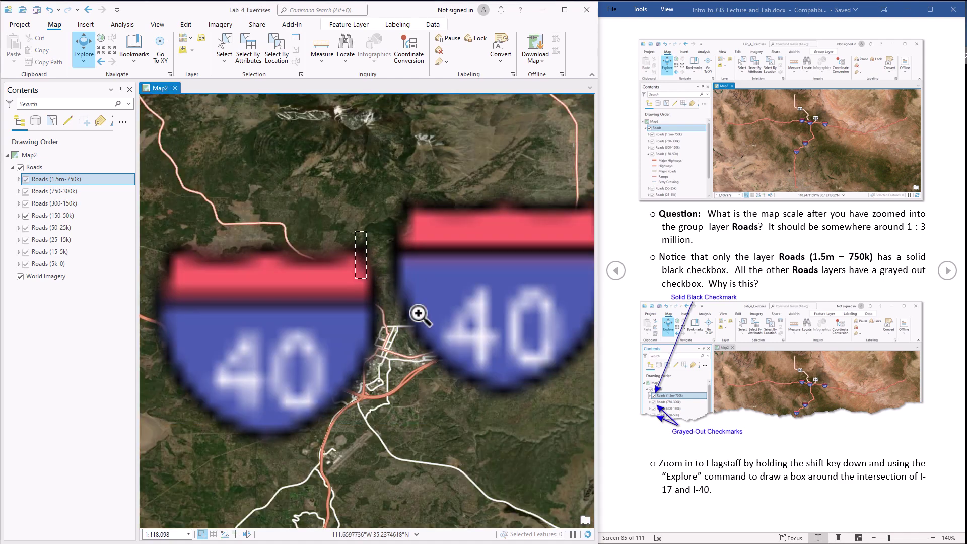
left_click(946, 272)
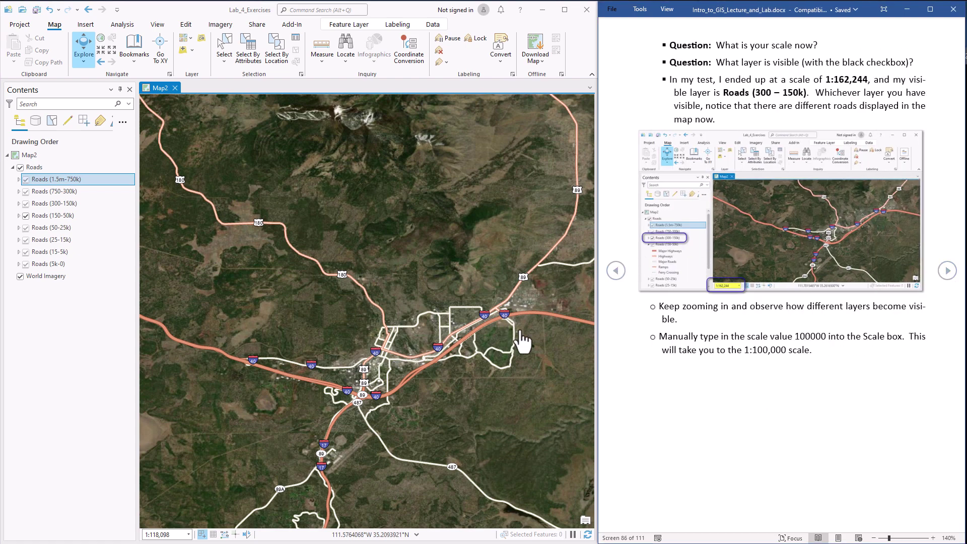
left_click(180, 535)
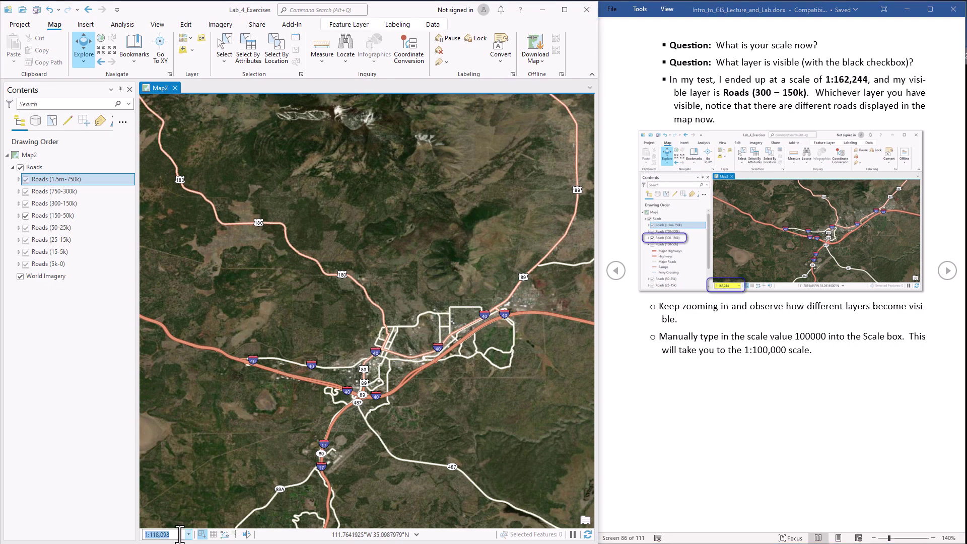
left_click(180, 535)
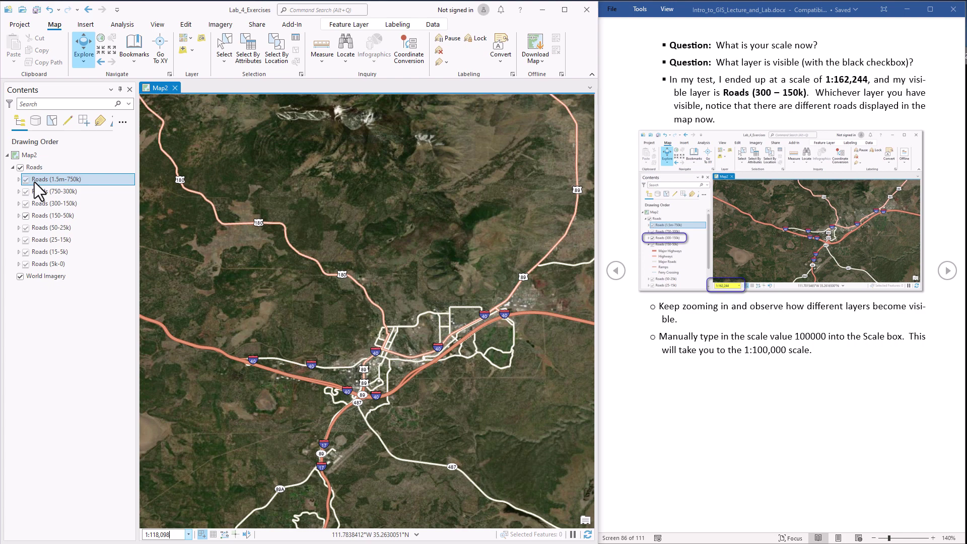
left_click(50, 216)
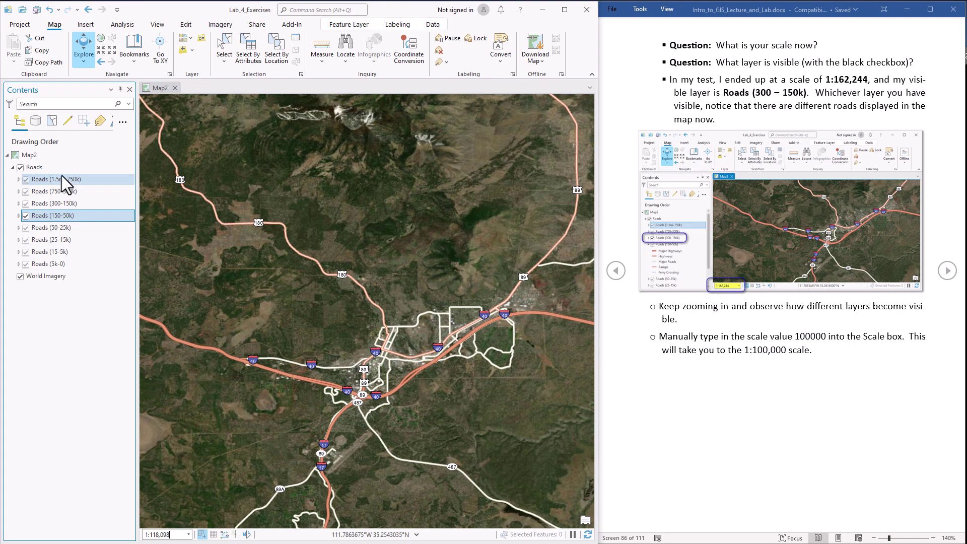
left_click(100, 61)
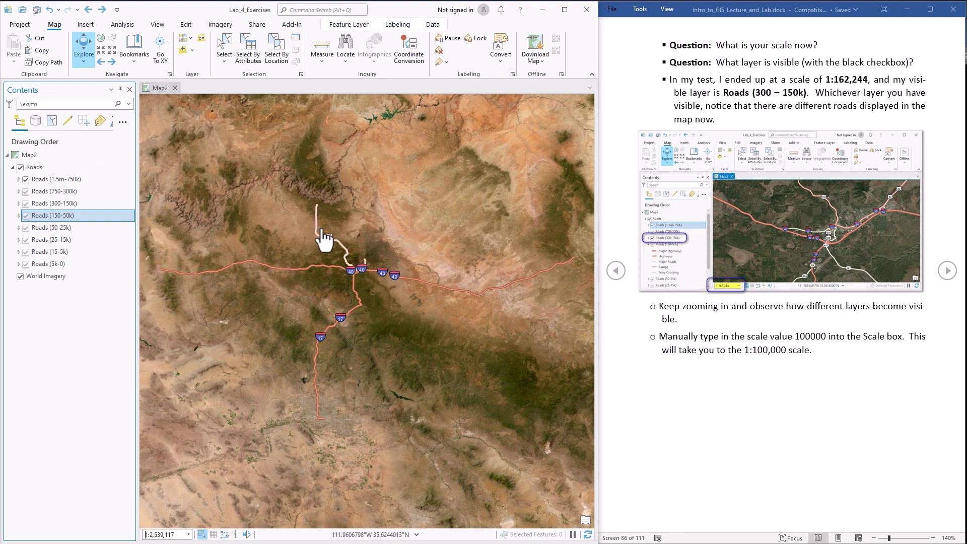
left_click(111, 62)
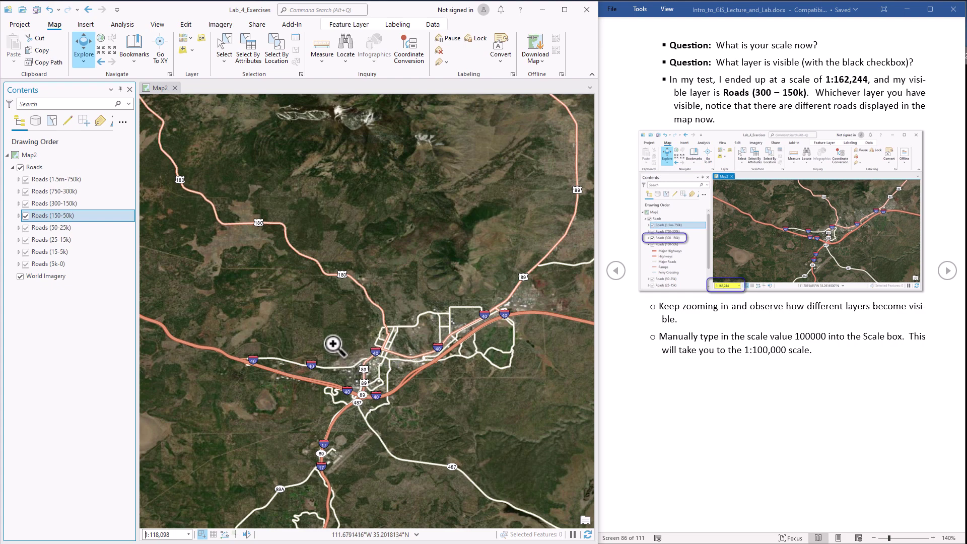
Zoom in closer on the Flagstaff interchange area and check the map scale against the Roads (25-15k) layer
left_click_drag(335, 343, 416, 412)
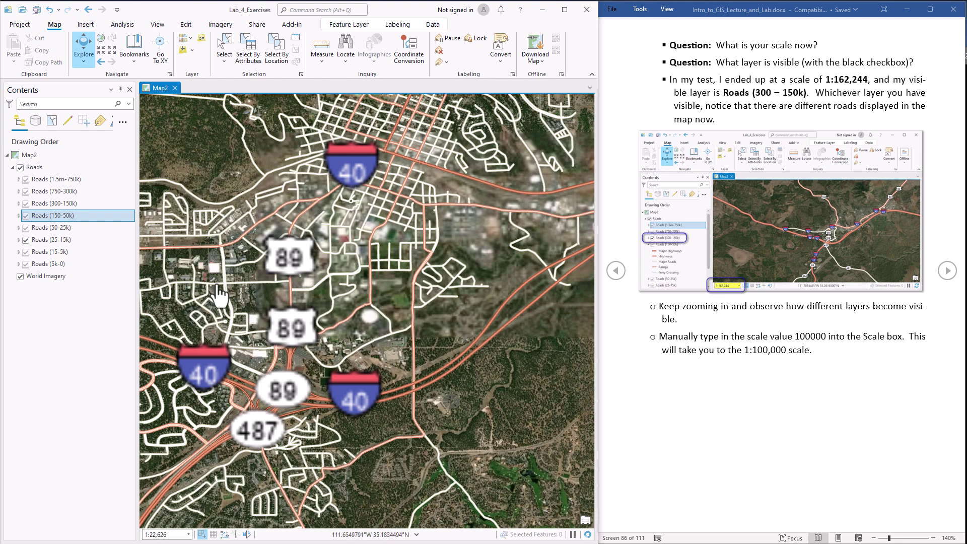
left_click(175, 534)
left_click(55, 240)
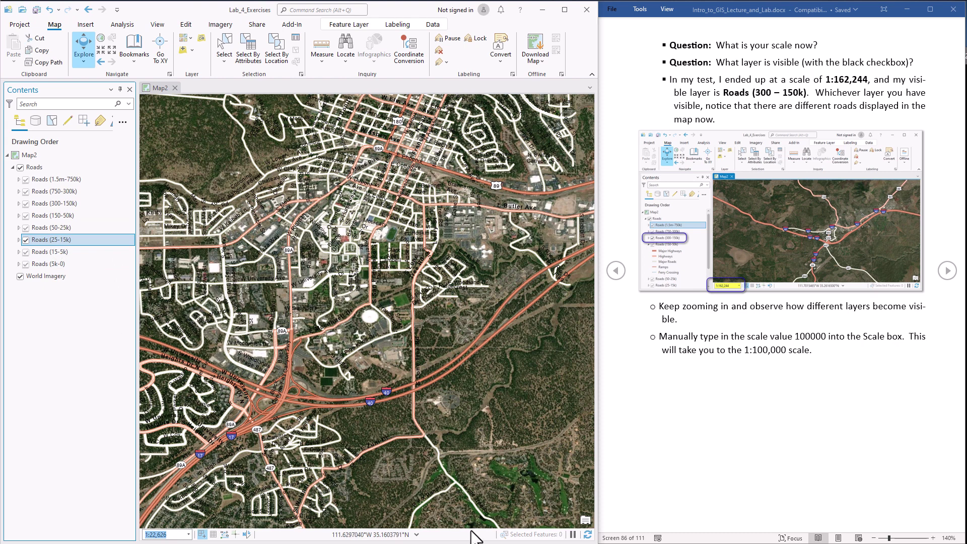
Set the map scale to 1:100,000 and select the Roads (150-50k) layer
left_click(173, 535)
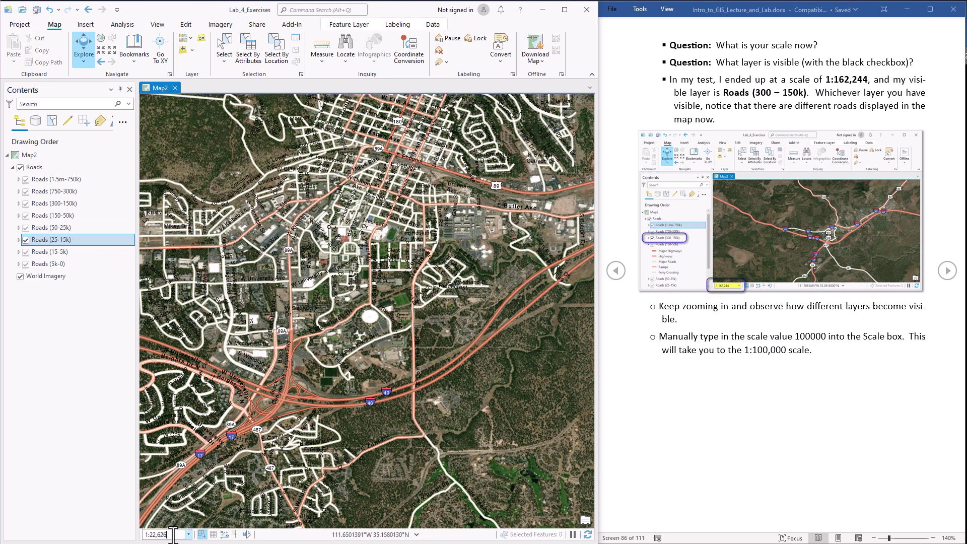
double_click(172, 535)
type("100000")
key("Return")
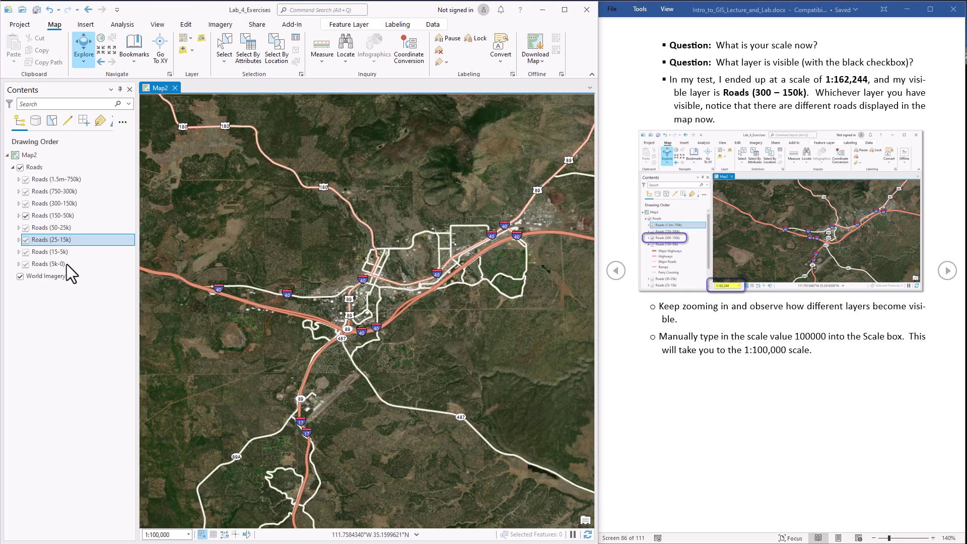
left_click(45, 214)
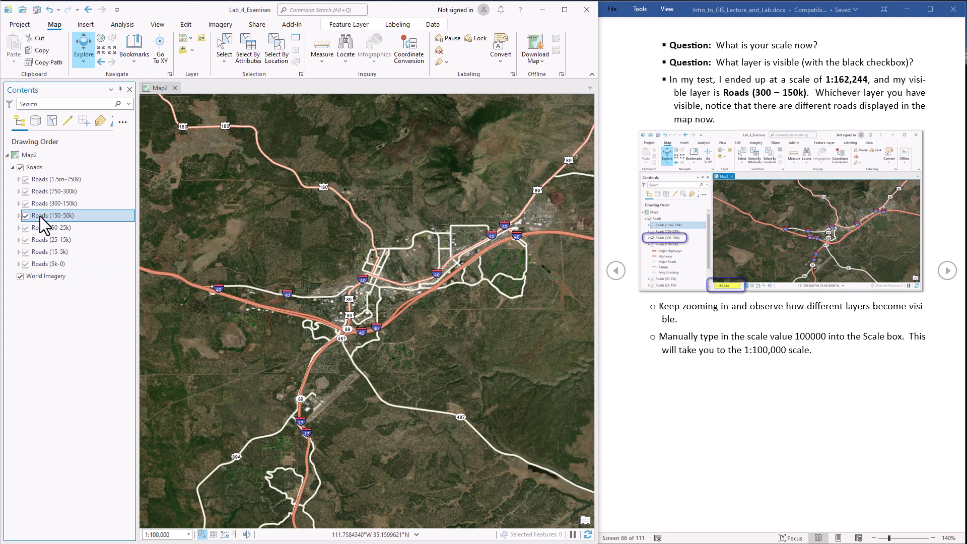
Advance the lab instructions by one screen, then hide the Roads (150-50k) layer and select Roads (25-15k)
left_click(947, 272)
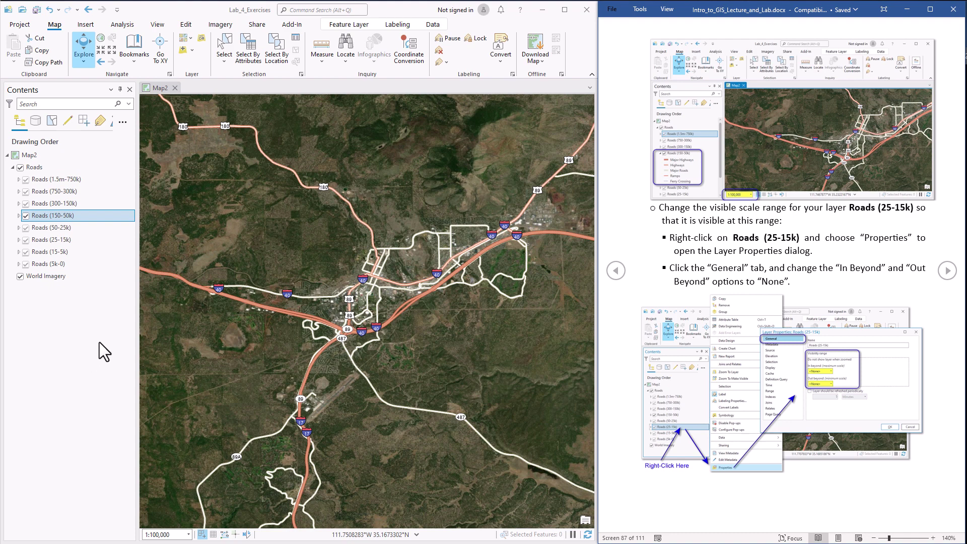
left_click(25, 216)
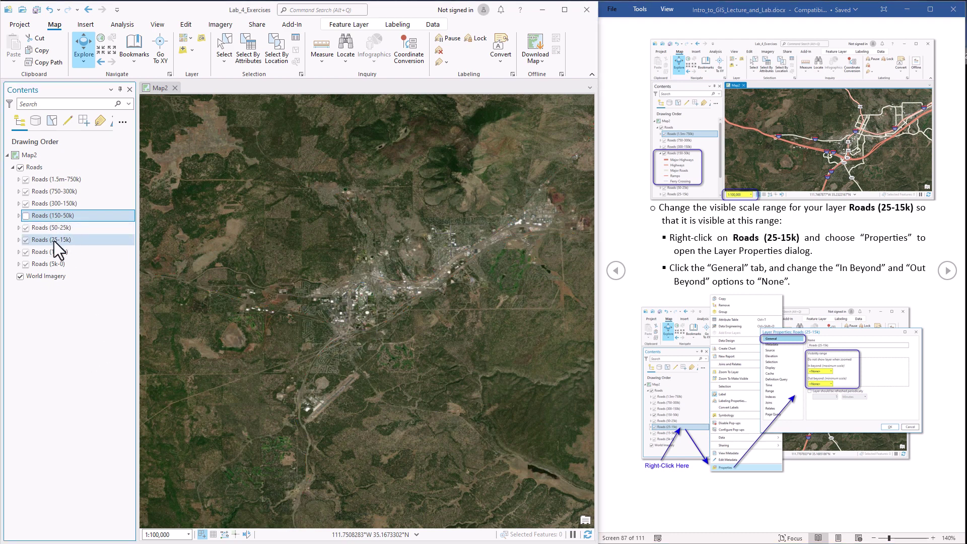
left_click(53, 240)
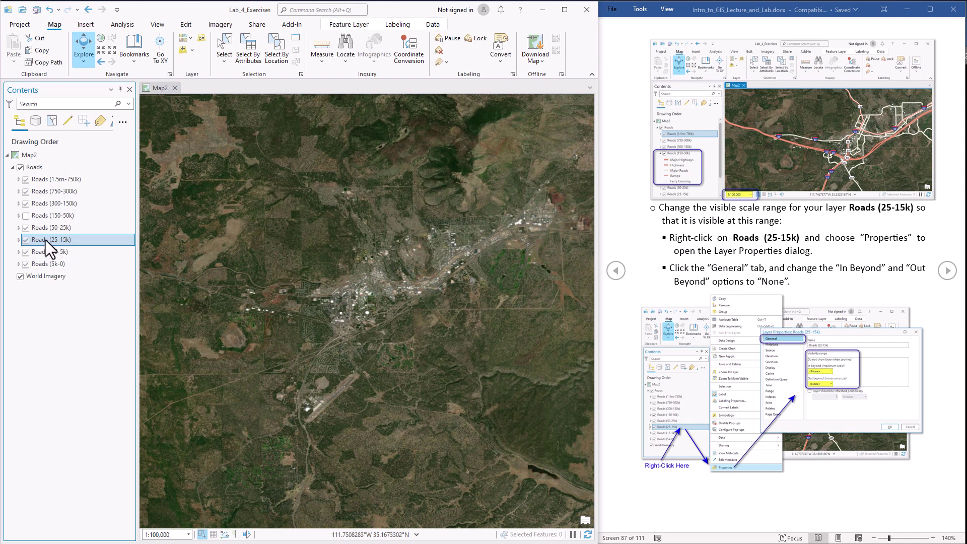
Set both the In beyond and Out beyond visibility limits of the Roads (25-15k) layer to <None>
double_click(80, 241)
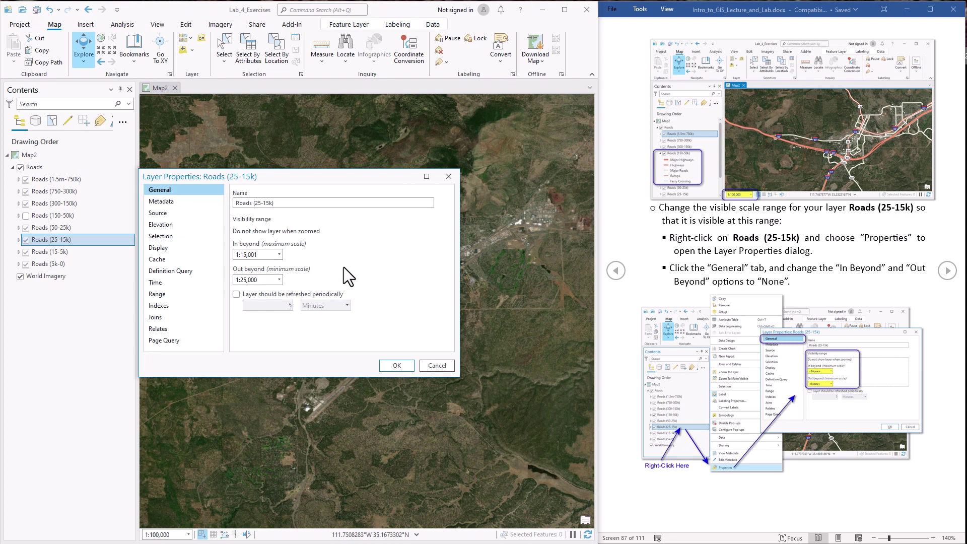
left_click(279, 255)
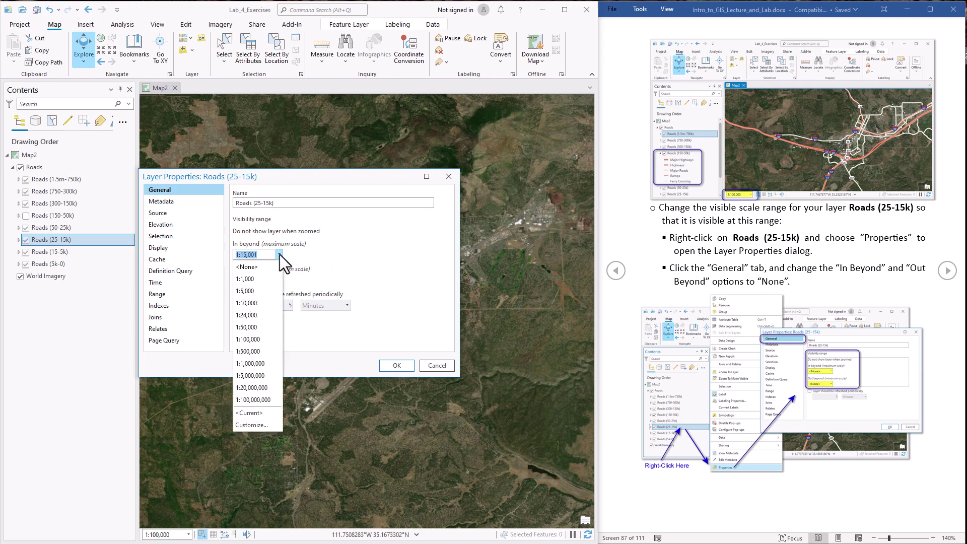
left_click(256, 267)
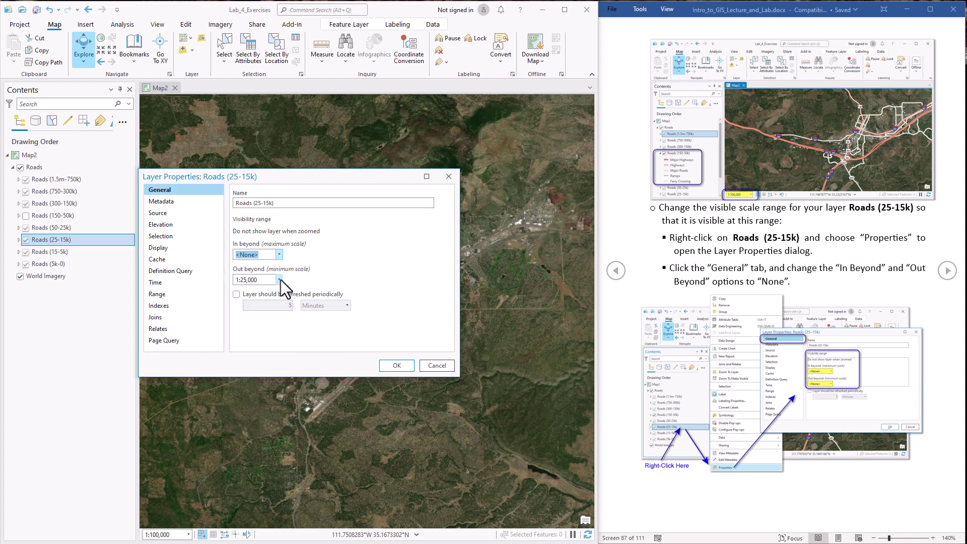
left_click(280, 279)
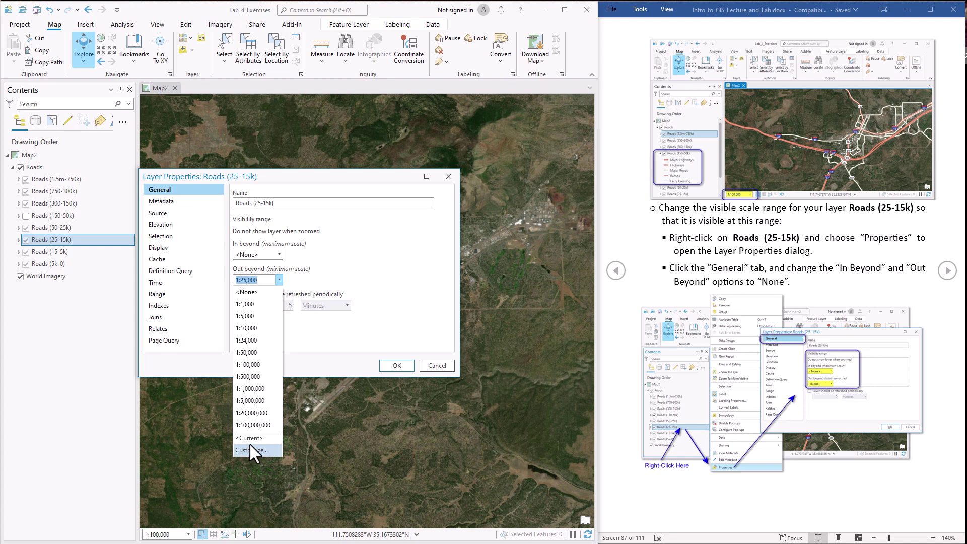
left_click(247, 291)
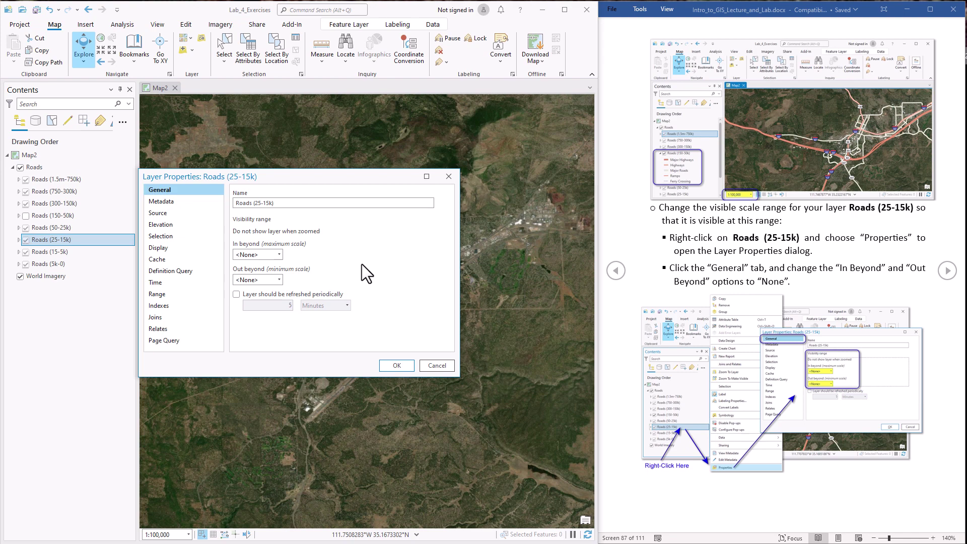
left_click(397, 365)
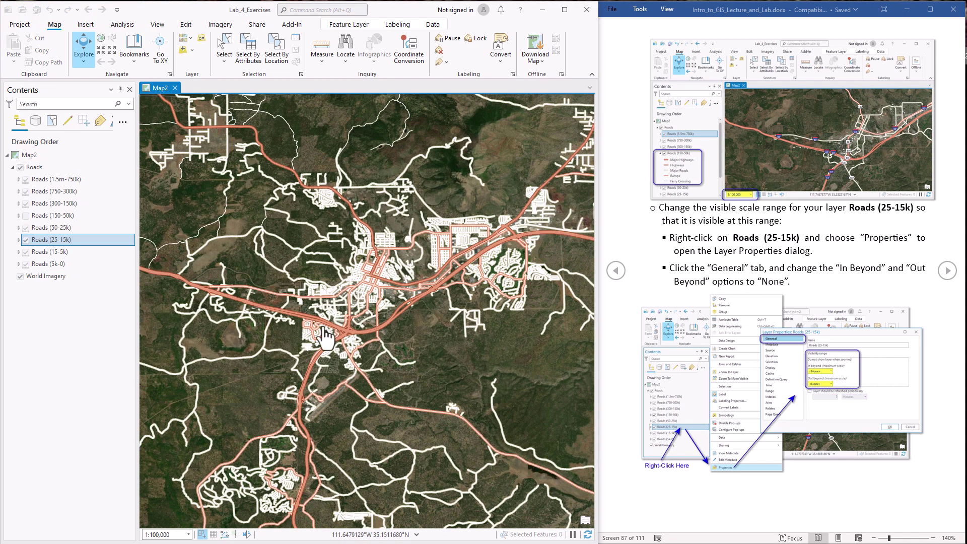
Zoom to the full extent of the Roads group layer, then return to the previous 1:100,000 extent
left_click(41, 179)
right_click(35, 168)
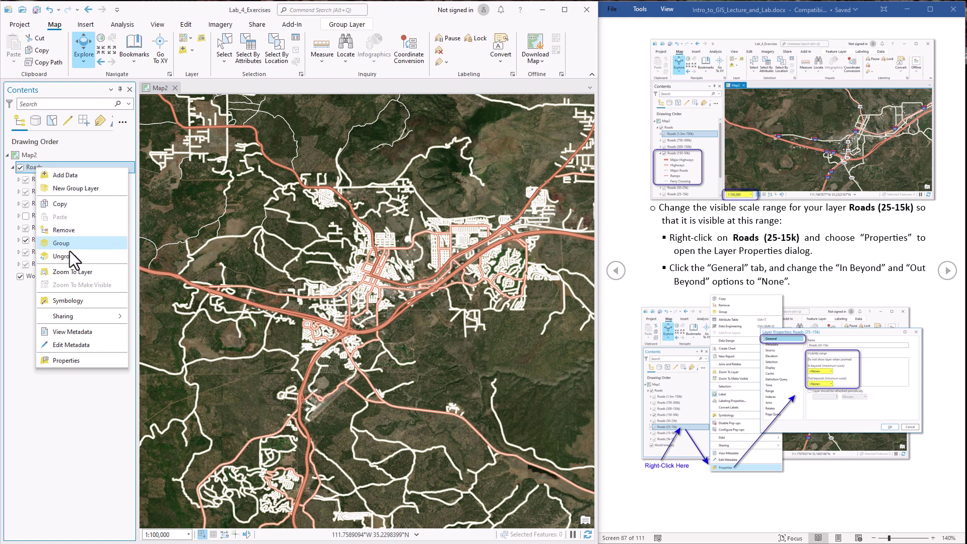
left_click(74, 271)
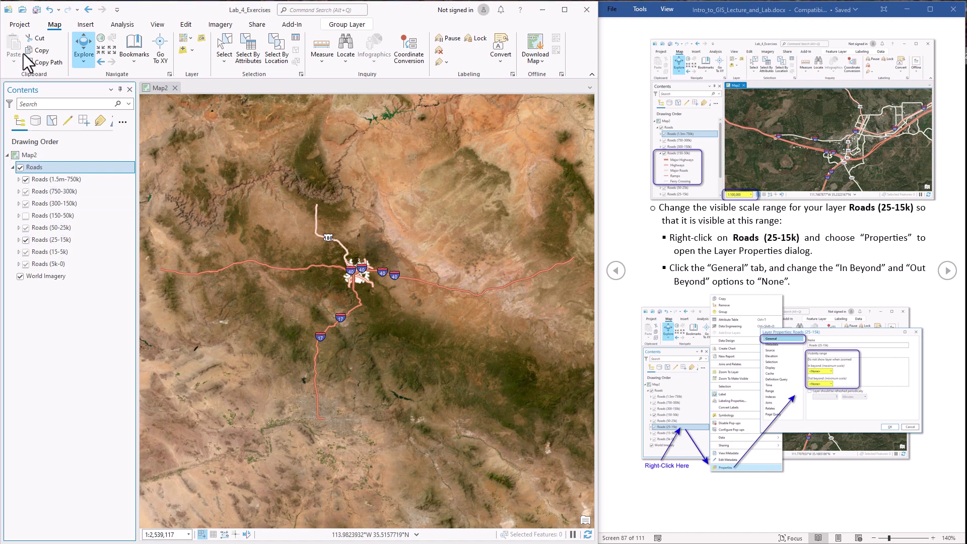
left_click(96, 61)
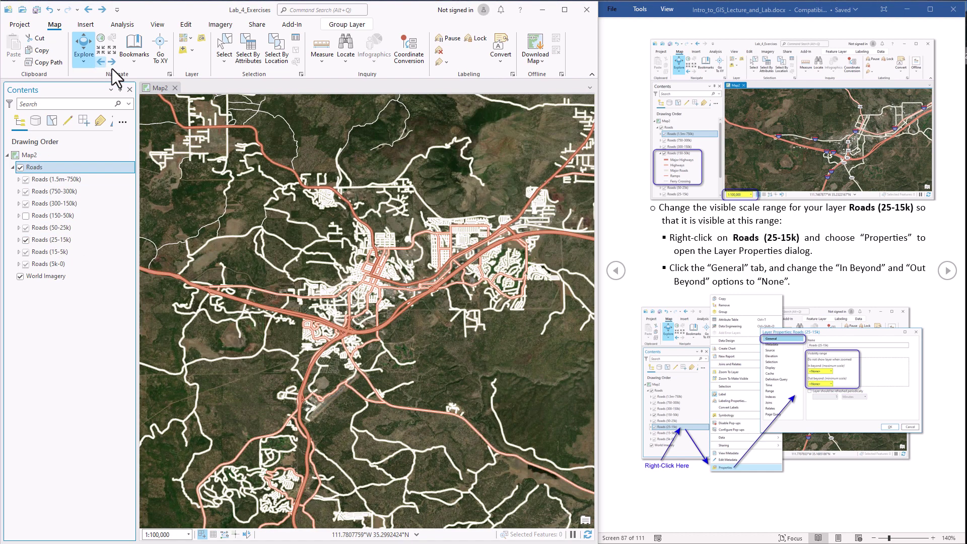
Advance the lab instructions by one screen, then inspect the visibility range in the Roads (1.5m-750k) layer properties without changing it
left_click(947, 270)
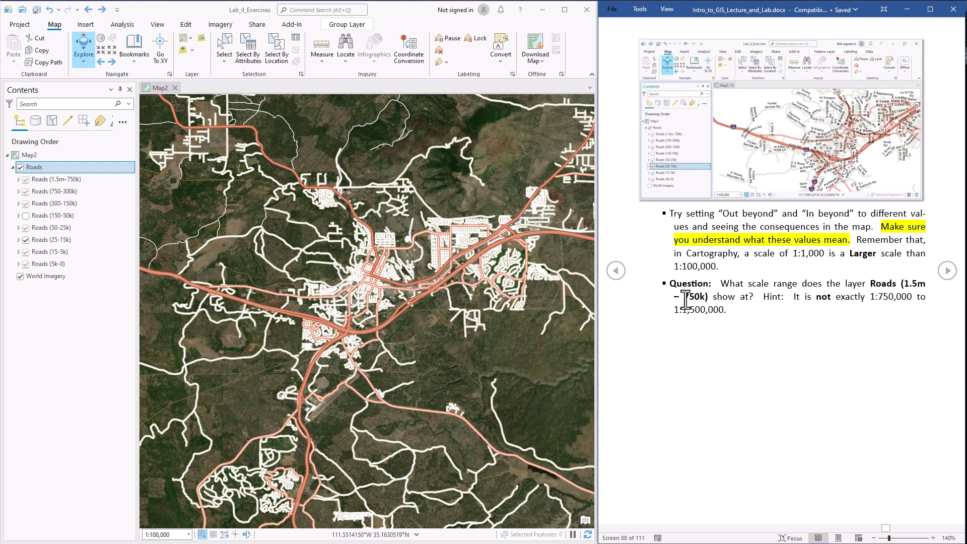
left_click(72, 176)
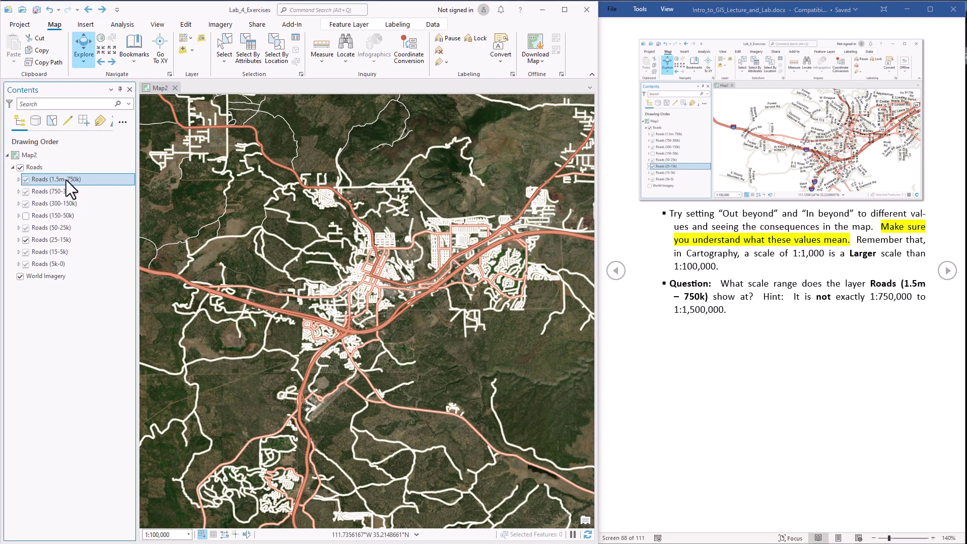
double_click(66, 180)
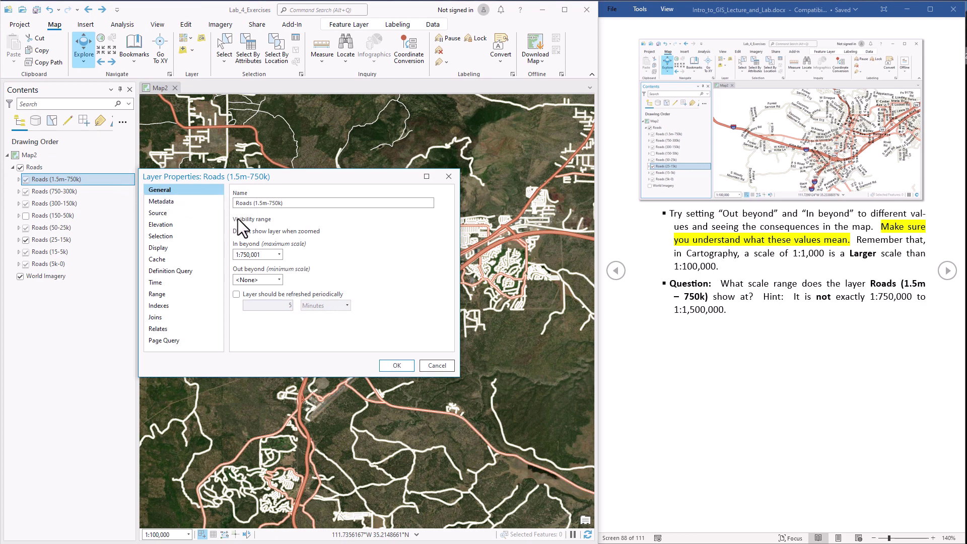
left_click(268, 254)
left_click(263, 254)
left_click_drag(263, 254, 255, 255)
left_click(263, 280)
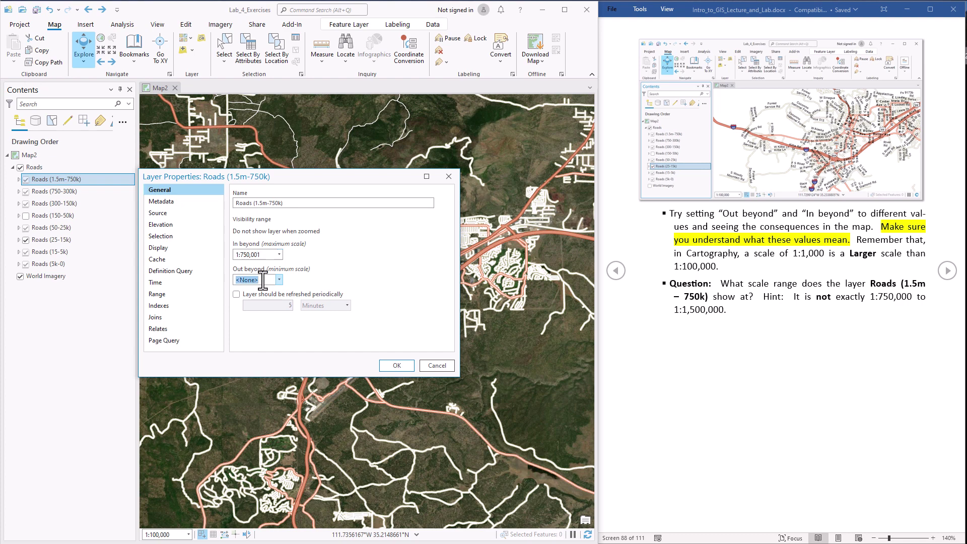
left_click(324, 262)
left_click(434, 364)
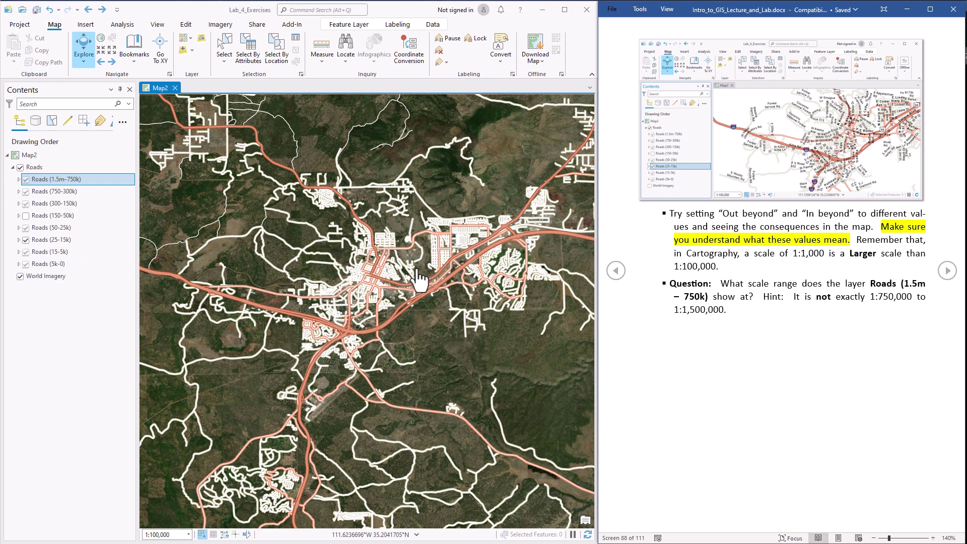
Show the Roads (150-50k) layer again and hide Roads (25-15k)
left_click(26, 215)
left_click(25, 239)
Zoom in on the campus area in Flagstaff to about 1:1,800 and examine which Roads layer draws at each scale
scroll(405, 335, "up", 2)
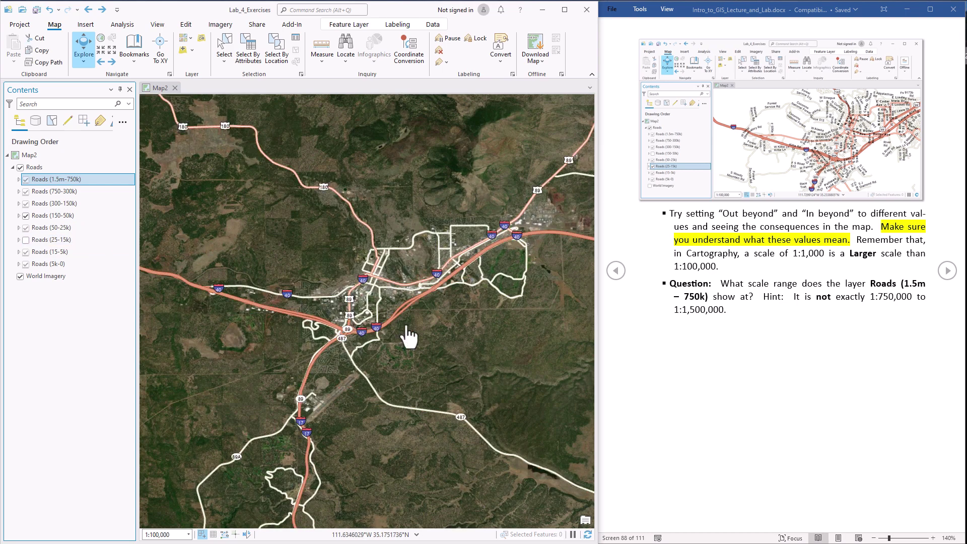
scroll(330, 297, "up", 4)
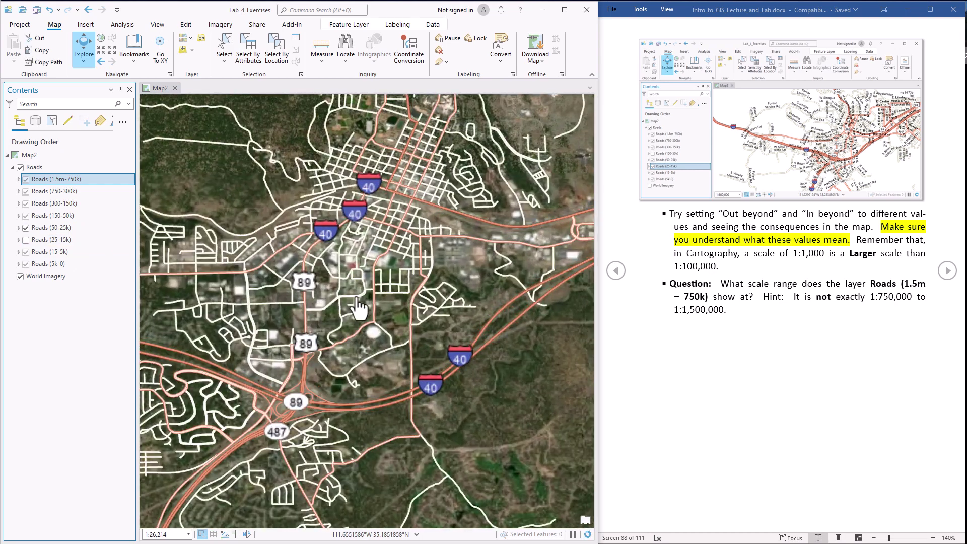
scroll(358, 314, "up", 4)
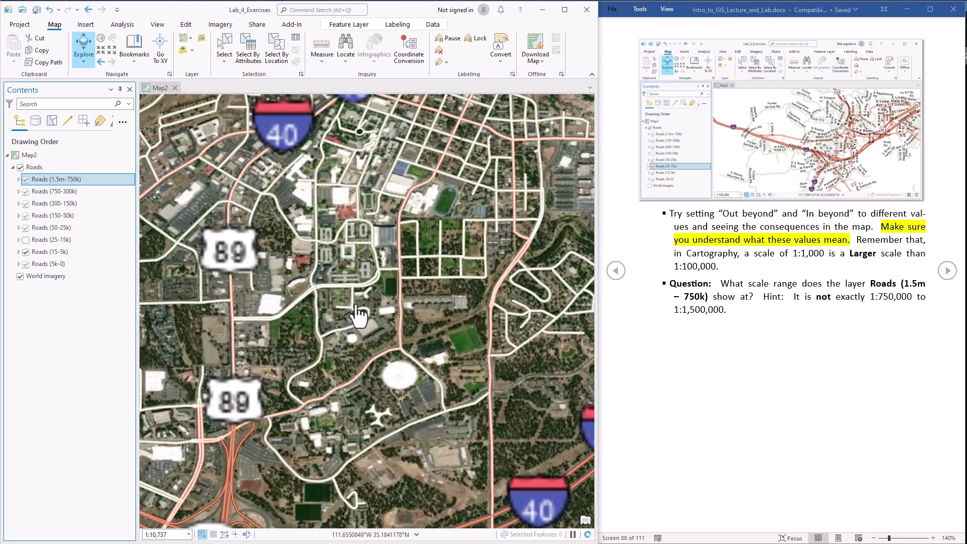
scroll(358, 315, "up", 4)
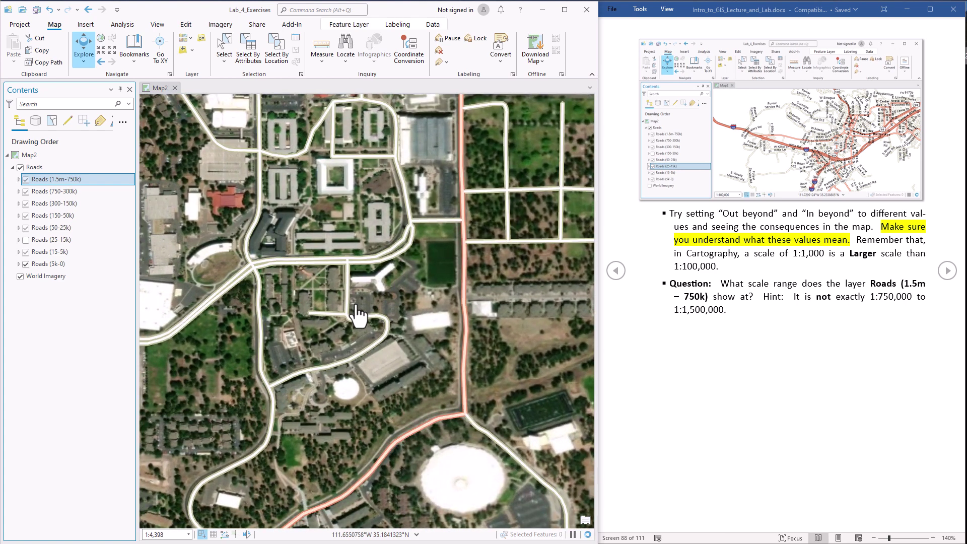
scroll(356, 309, "up", 4)
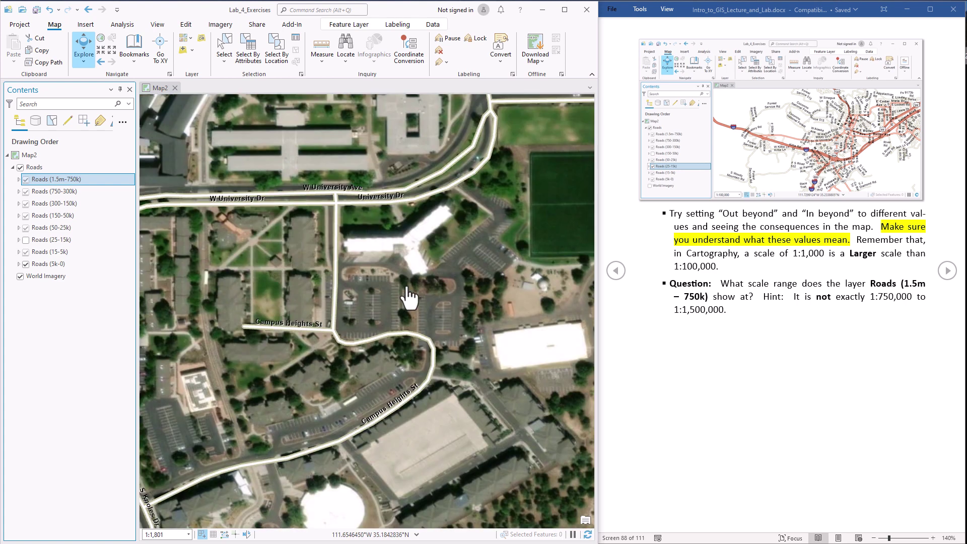